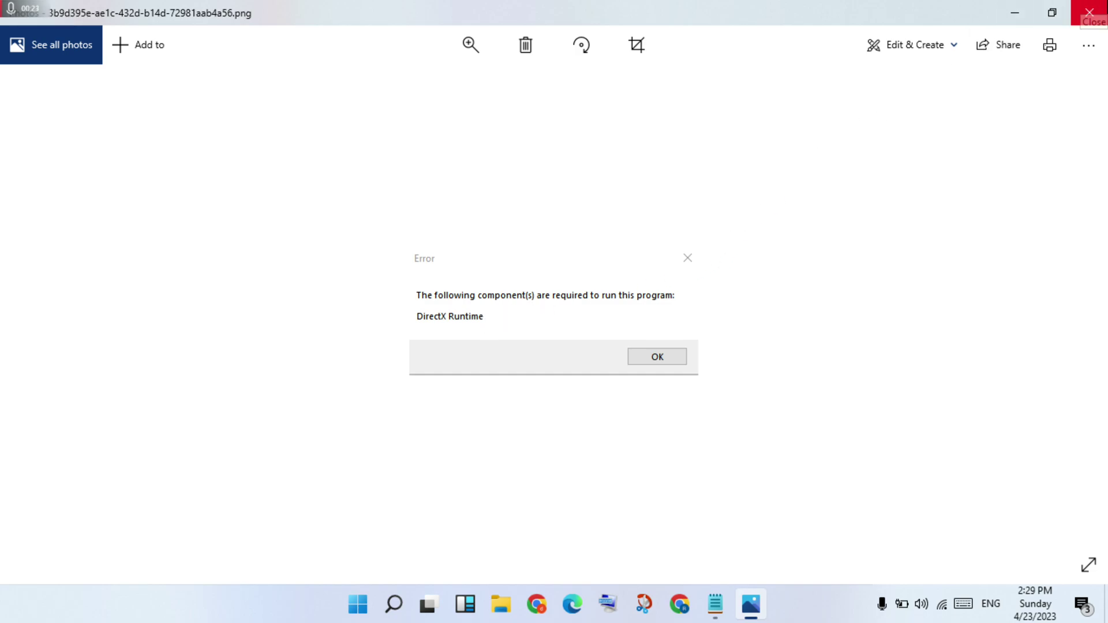
Close the Photos window showing the DirectX Runtime error image.
click(1089, 12)
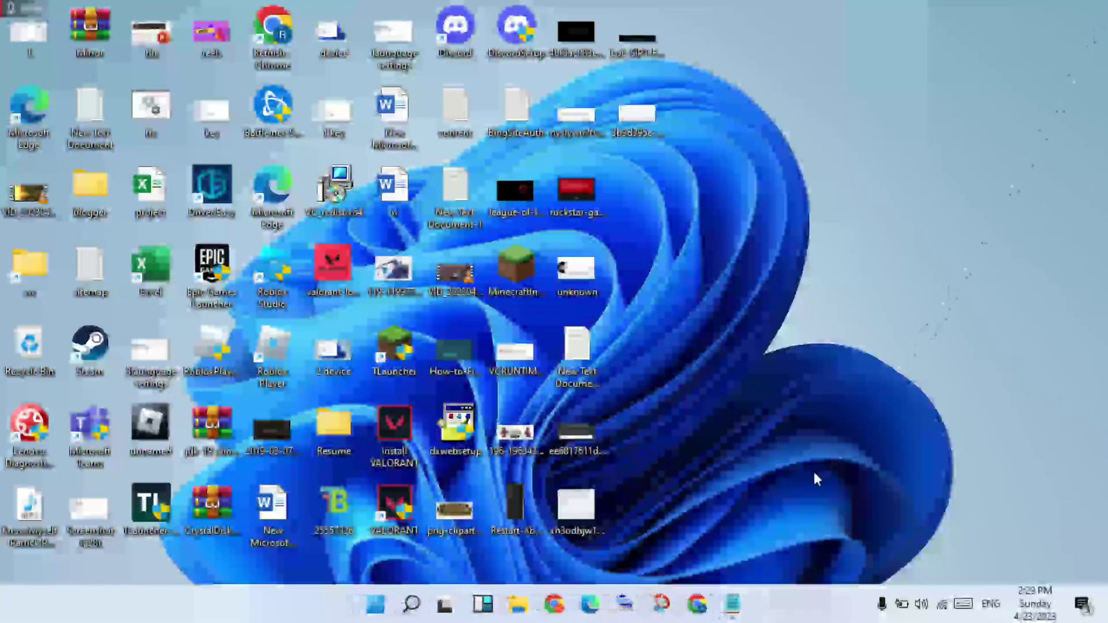
click(733, 604)
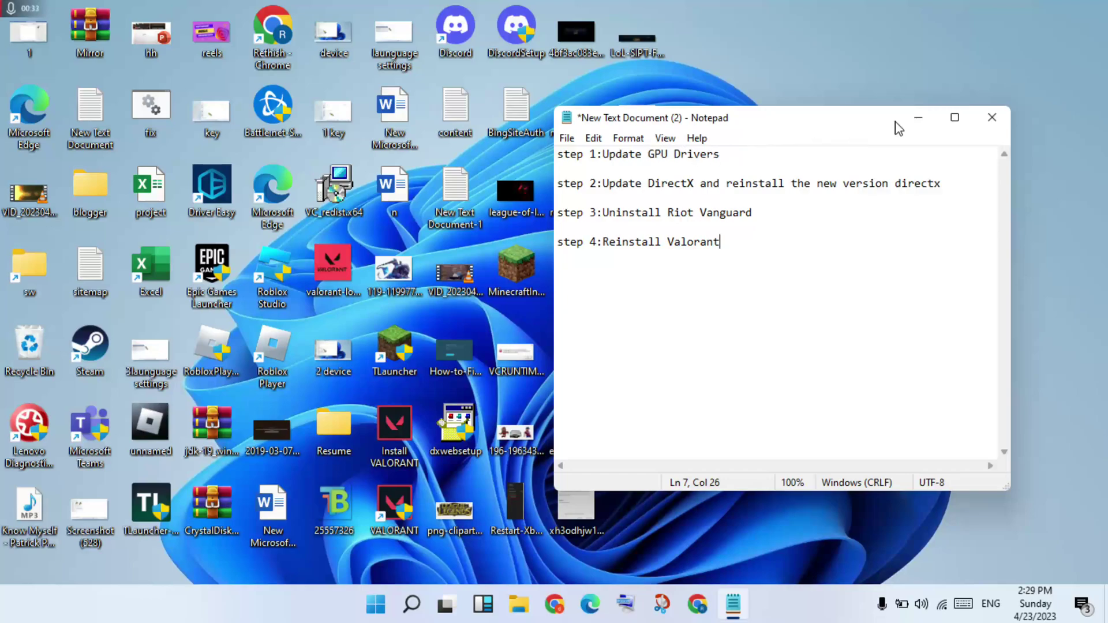
click(917, 118)
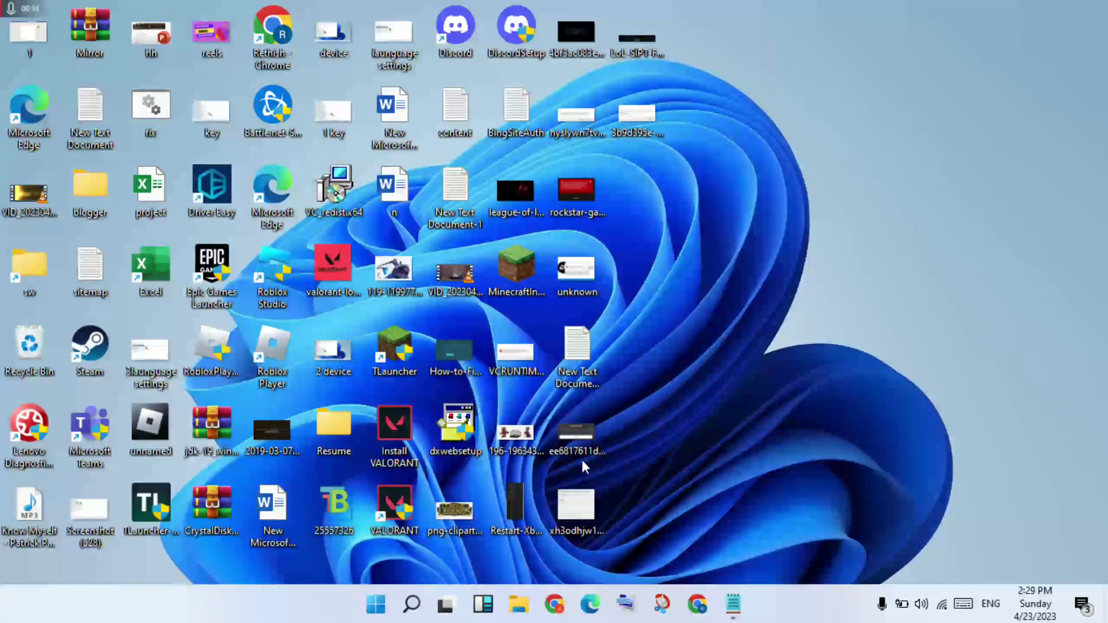
Search Windows for 'devi' and launch Device Manager from the results.
click(412, 604)
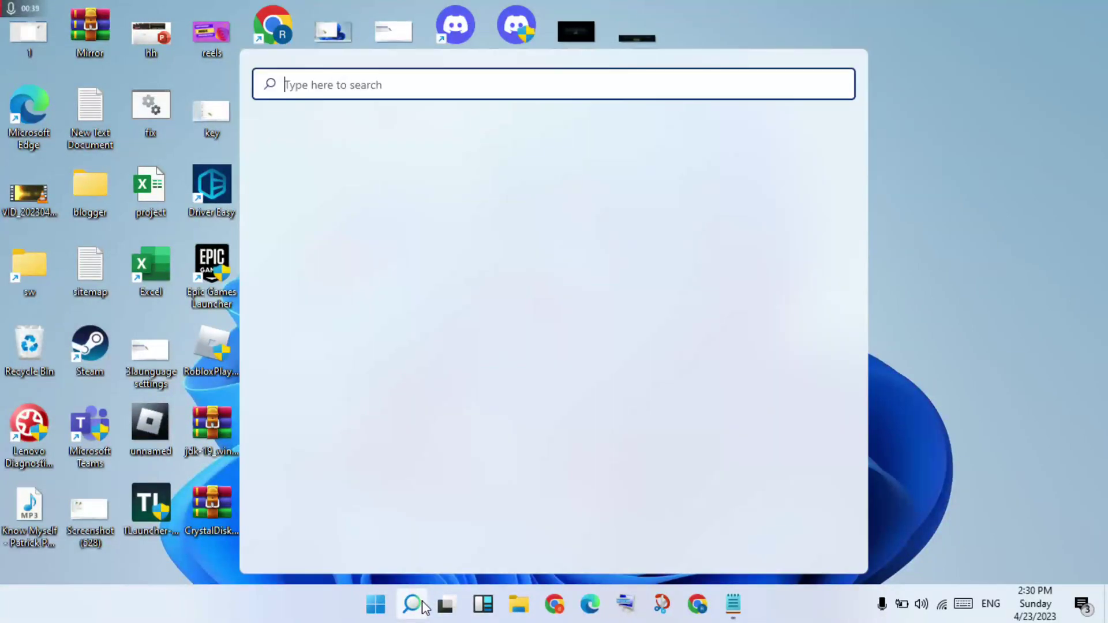
text(de)
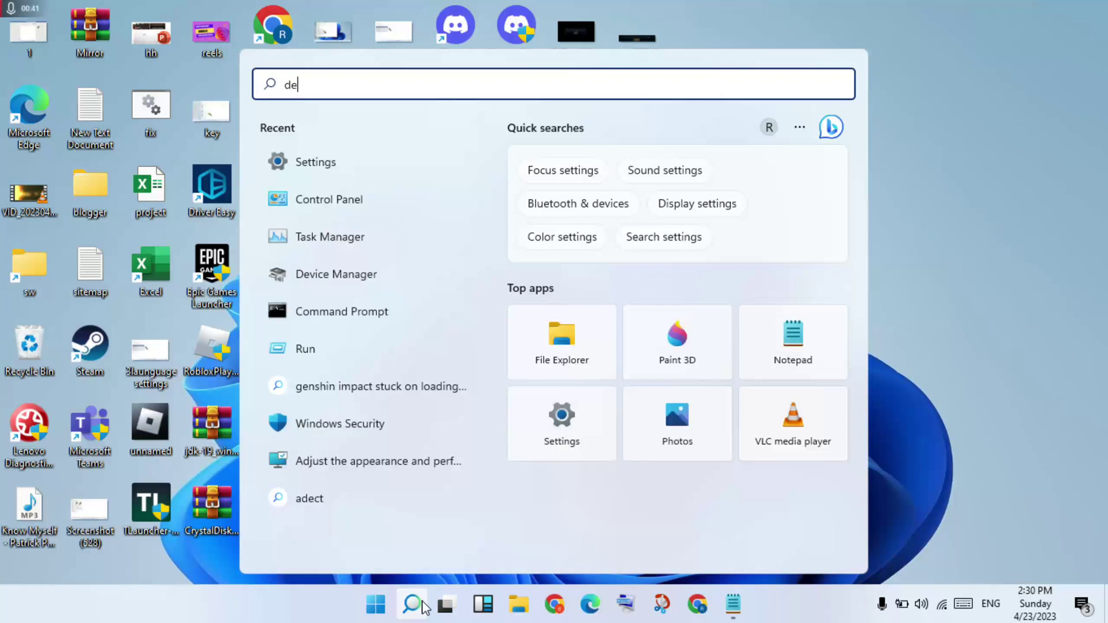
text(vi)
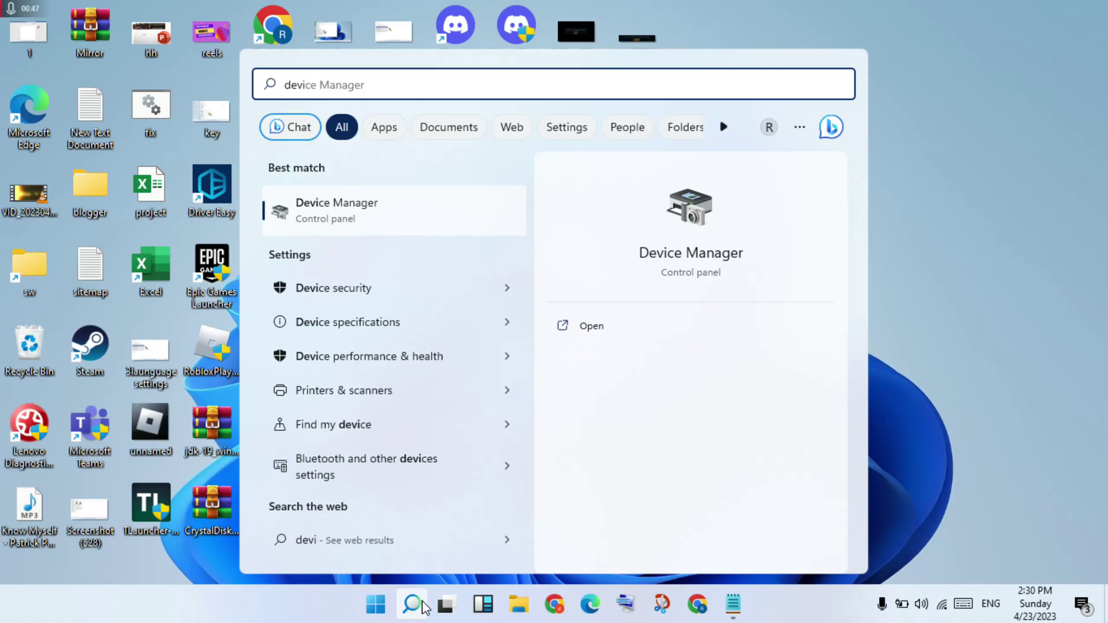
click(423, 603)
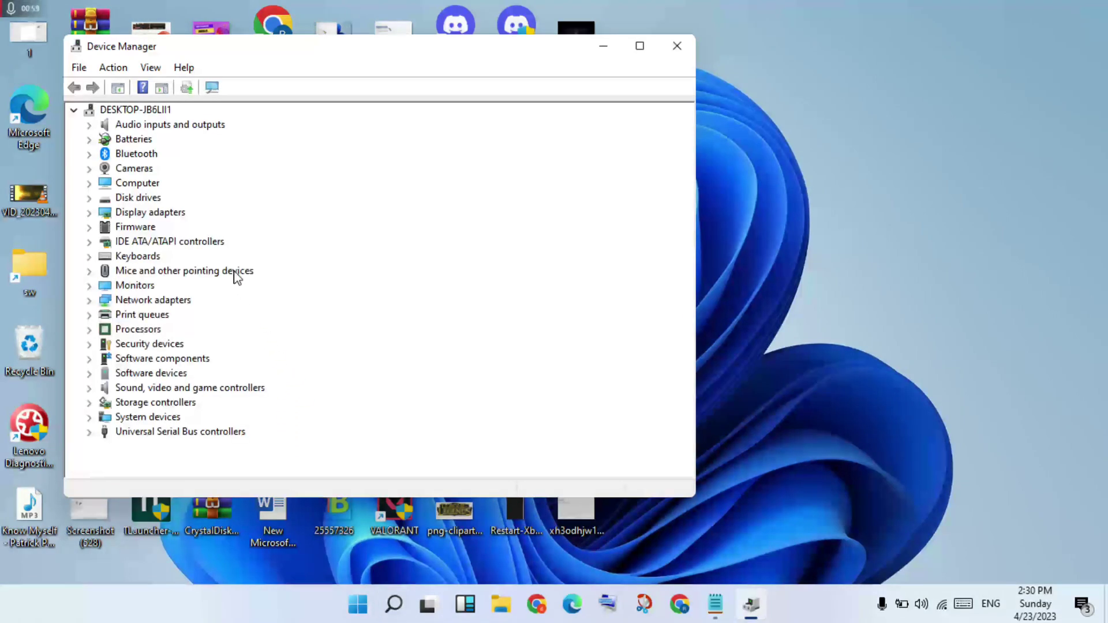
View the Display adapters category properties, then close them.
click(137, 214)
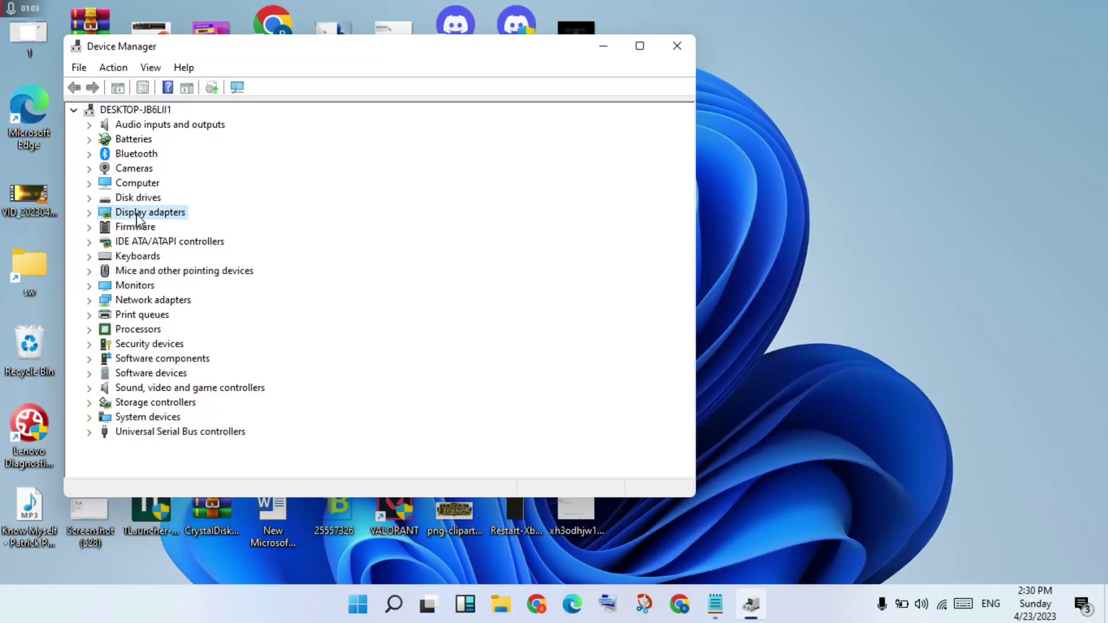
right_click(137, 219)
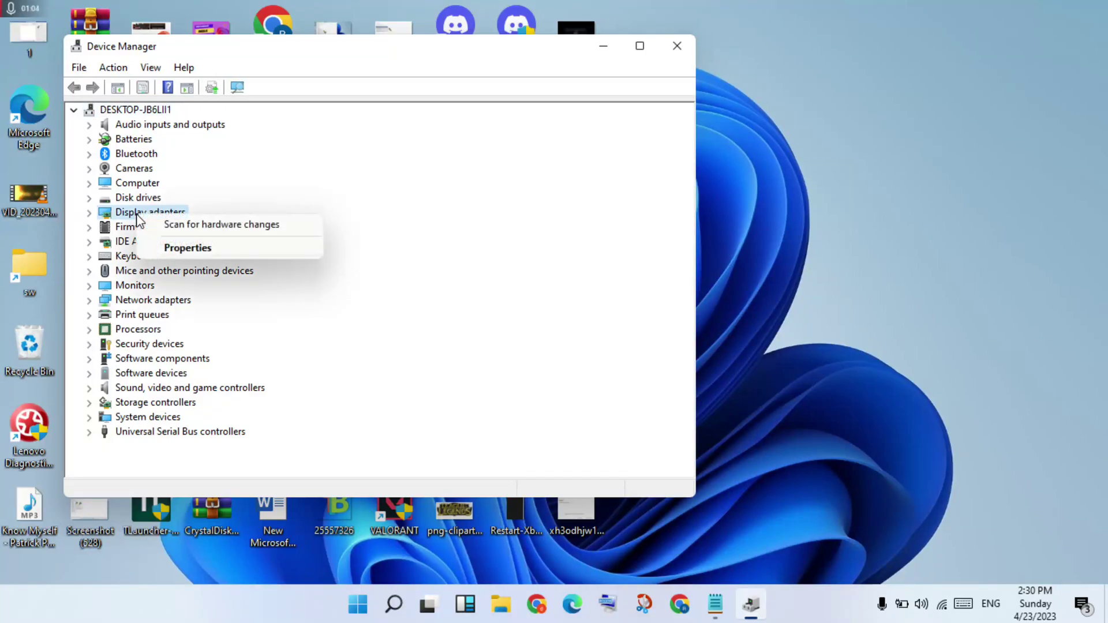
click(183, 248)
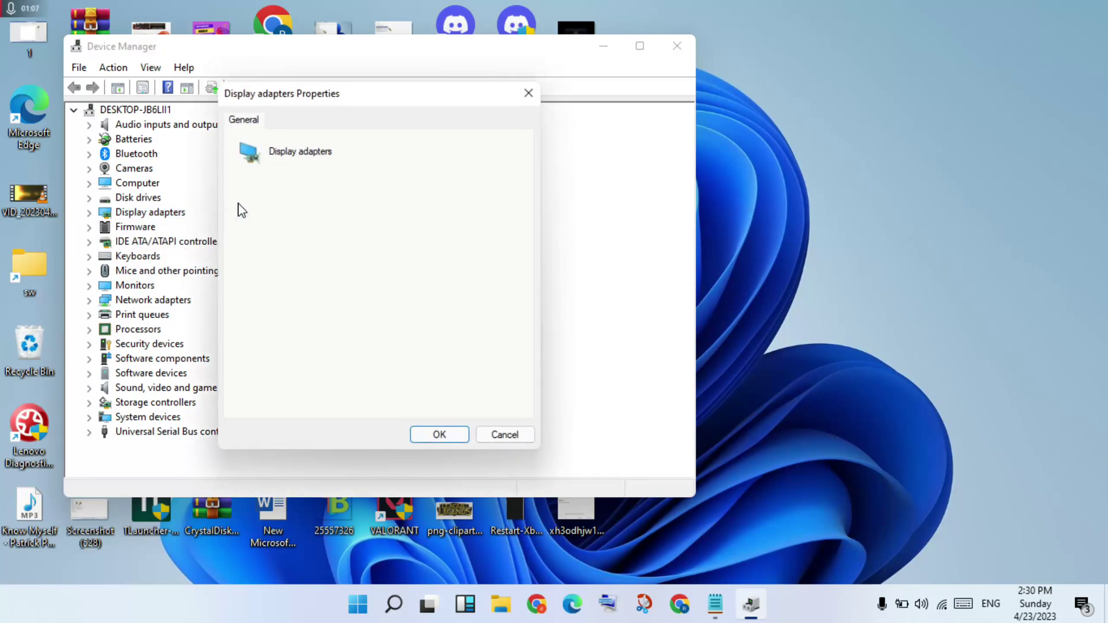
click(528, 94)
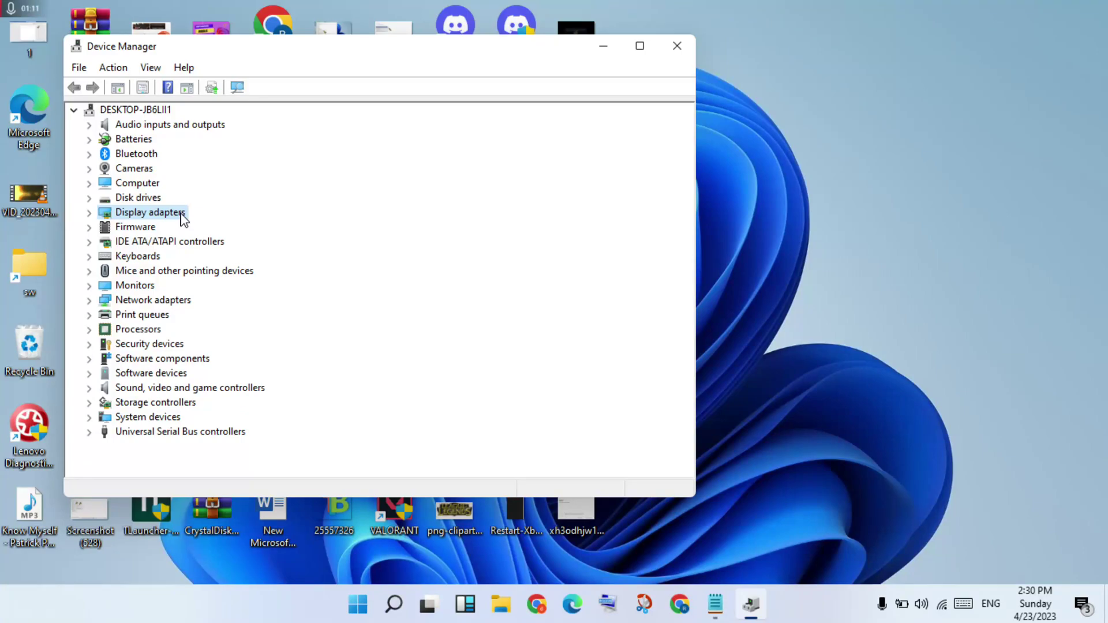
Start a driver update from the Driver tab of AMD Radeon(TM) R4 Graphics properties.
click(91, 213)
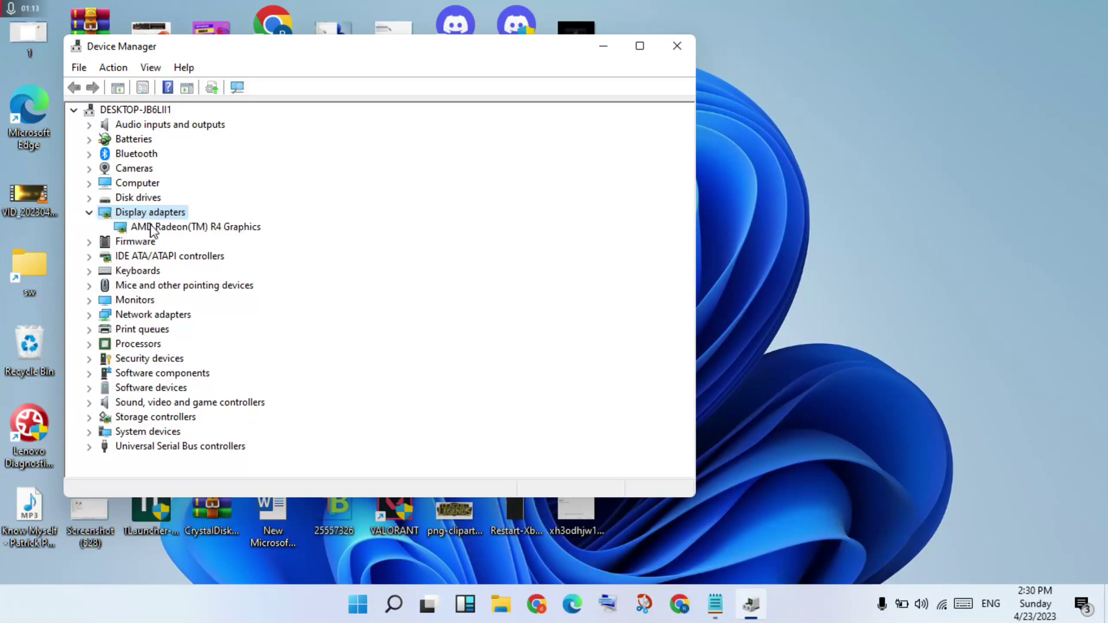
click(175, 231)
right_click(176, 232)
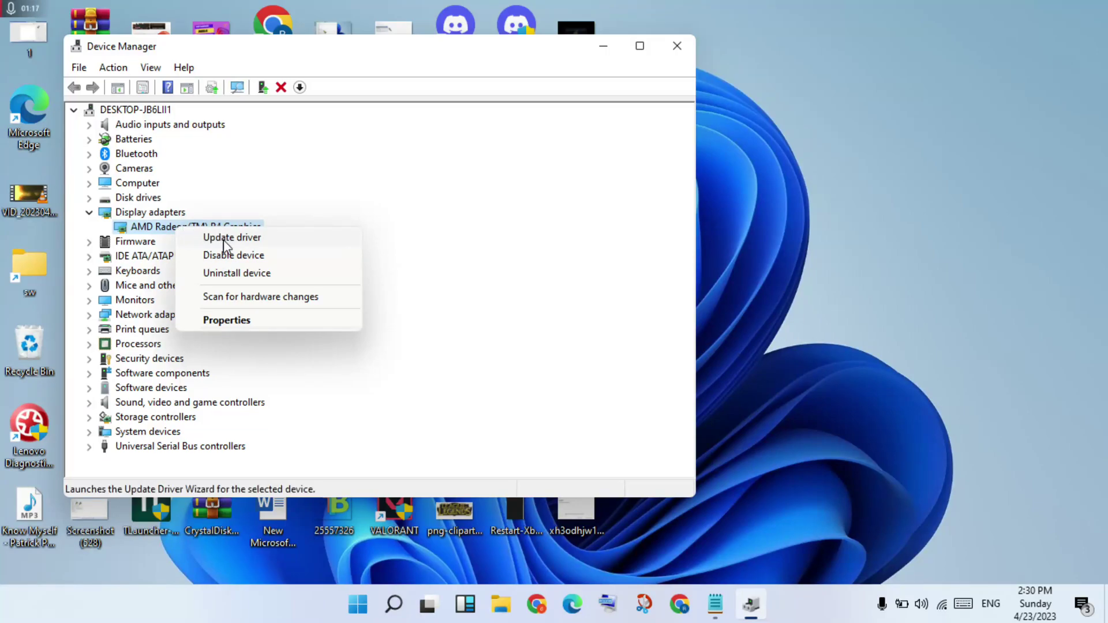
click(244, 322)
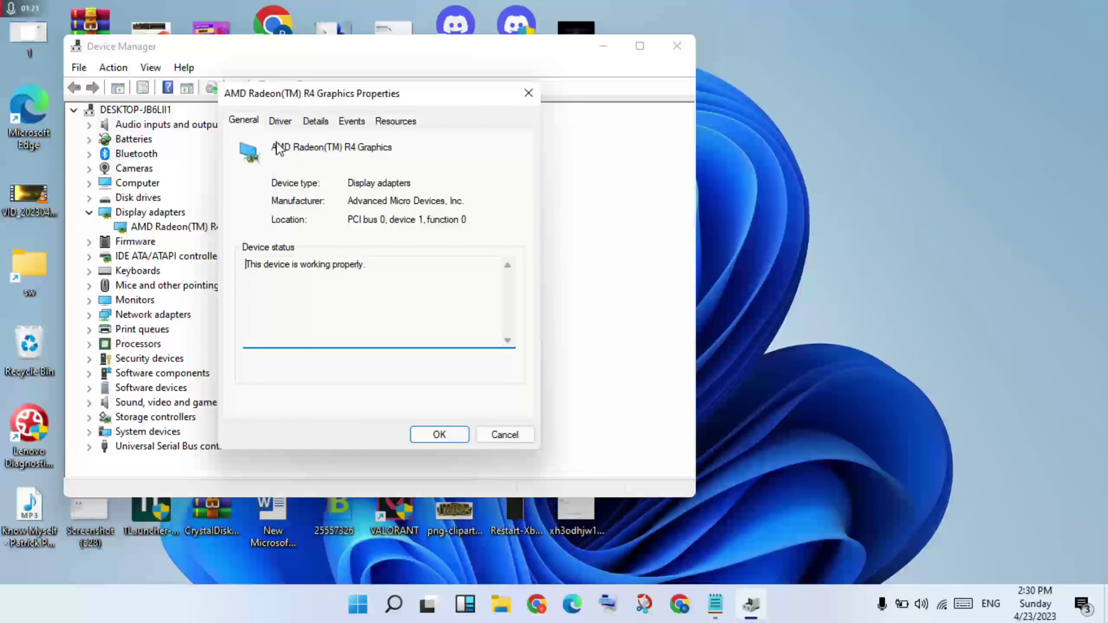
click(281, 122)
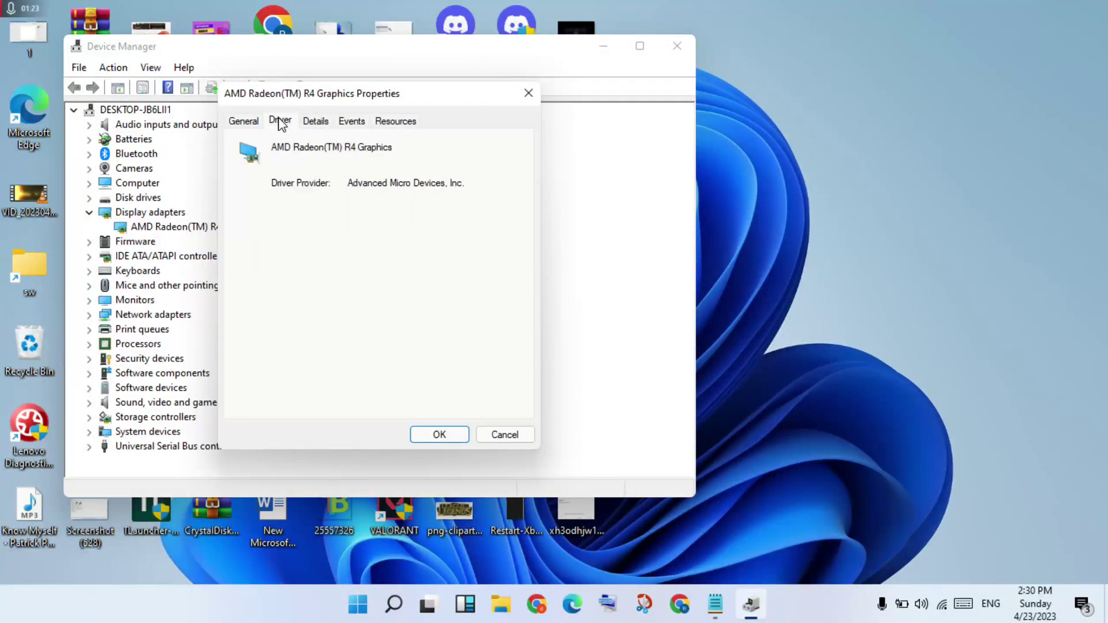
click(285, 304)
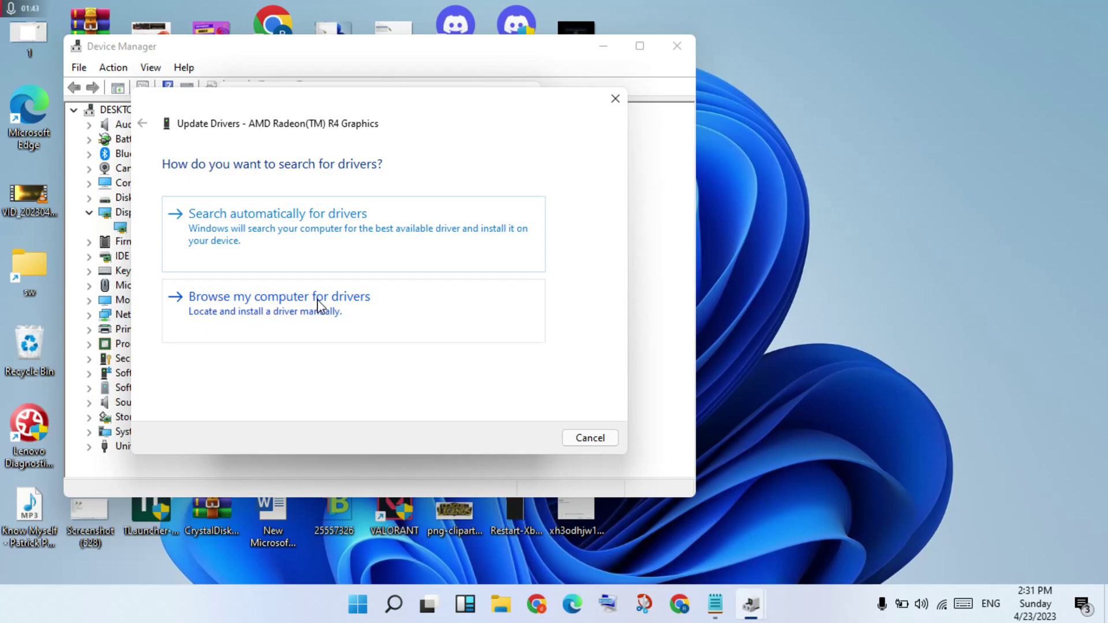
Browse the local driver list, select version 27.20.20903.8001, then cancel the update and close properties.
click(378, 309)
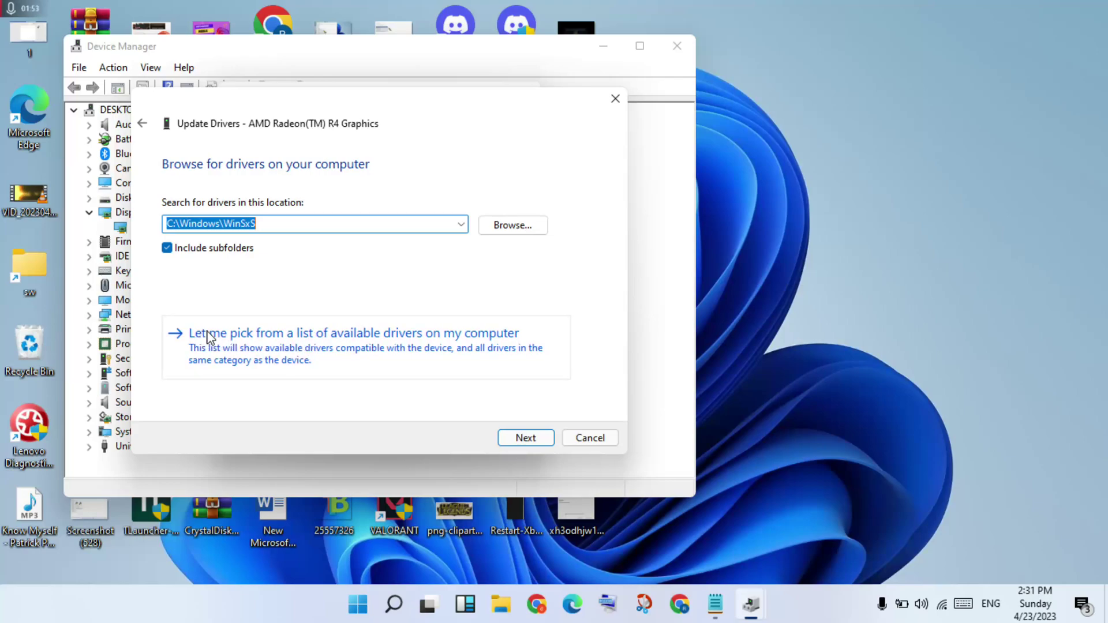
click(289, 340)
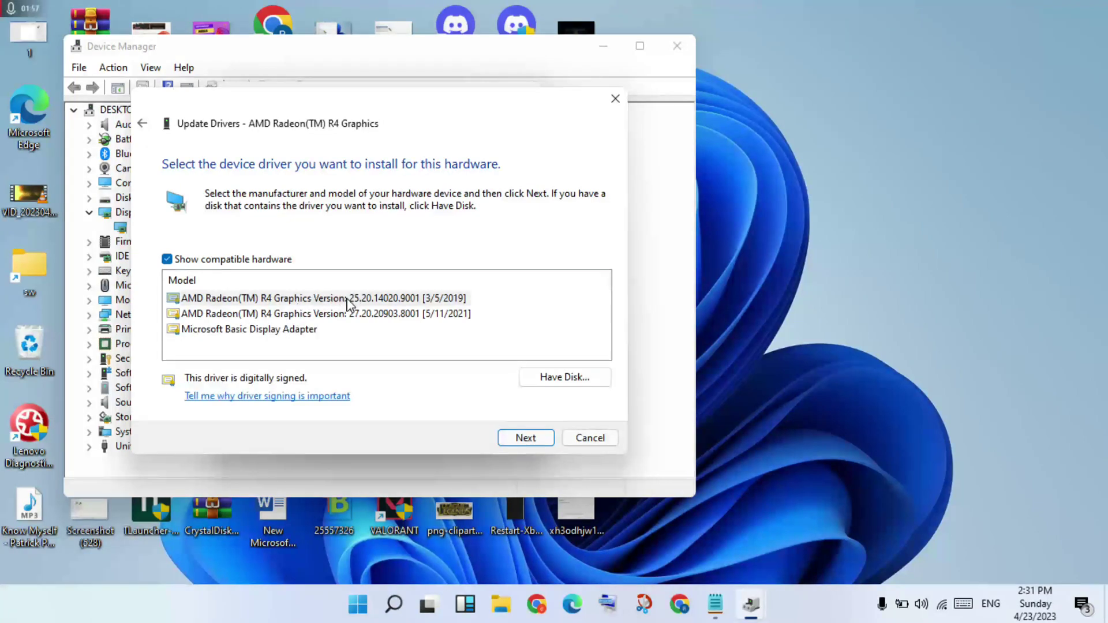
click(337, 315)
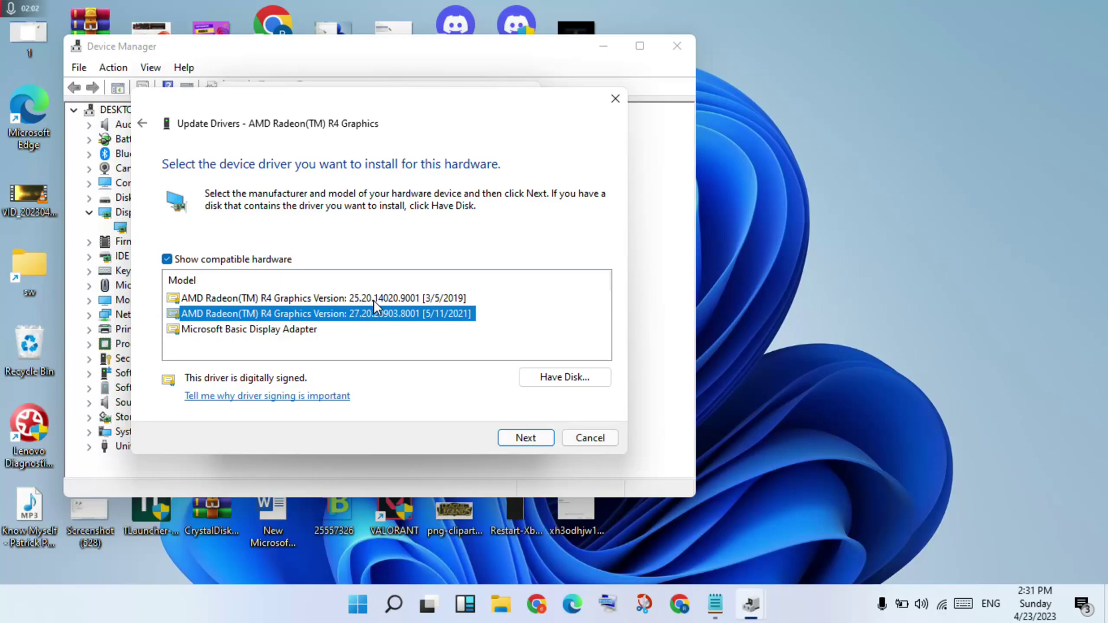
click(581, 438)
click(504, 434)
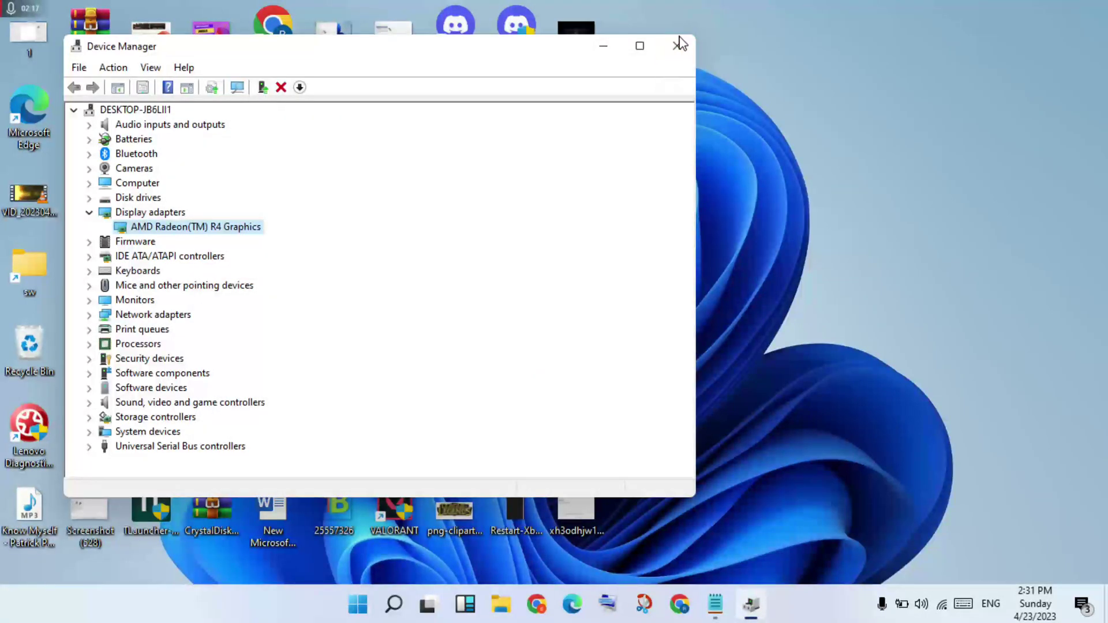
Close Device Manager, review the Notepad fix list, minimize it, and open Search.
click(678, 42)
click(733, 606)
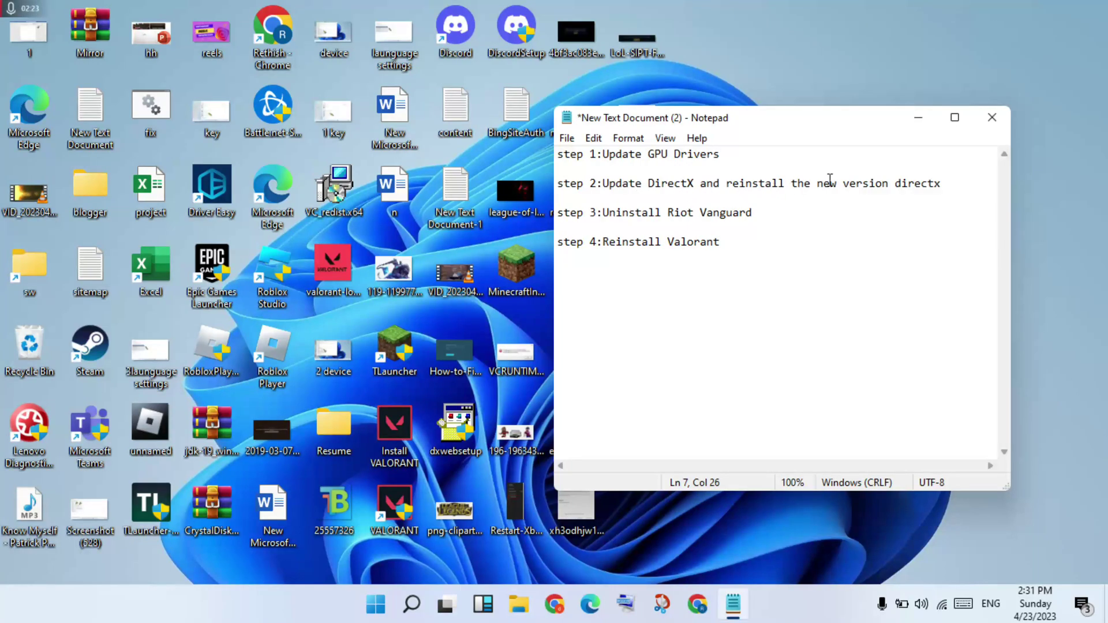
click(919, 117)
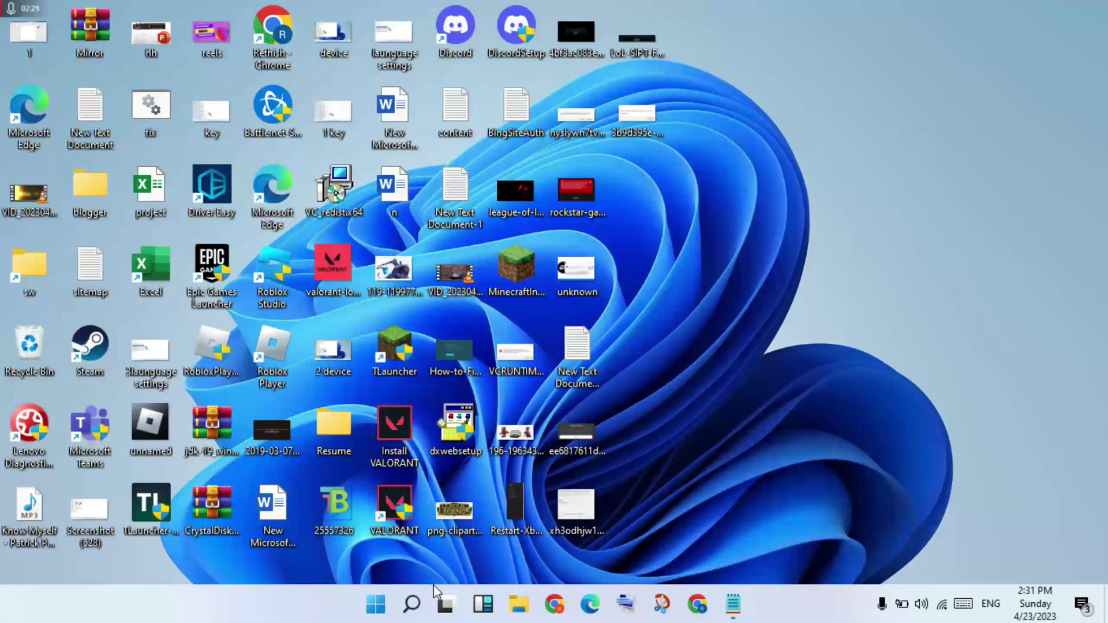
click(420, 603)
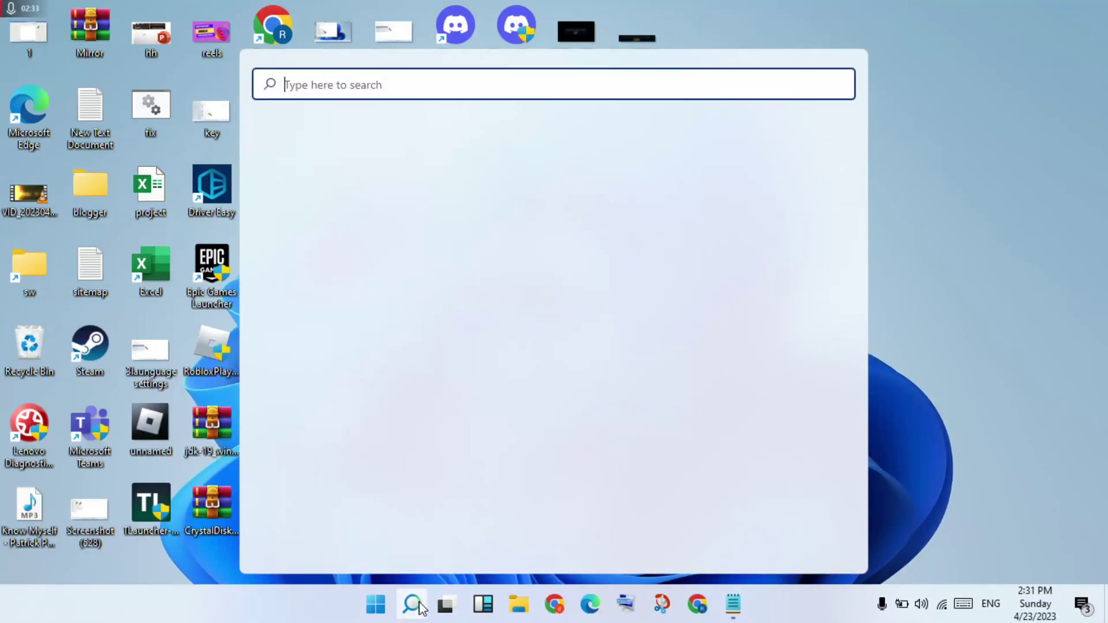
Type 'sett' in Windows Search and launch the Settings app.
text(s)
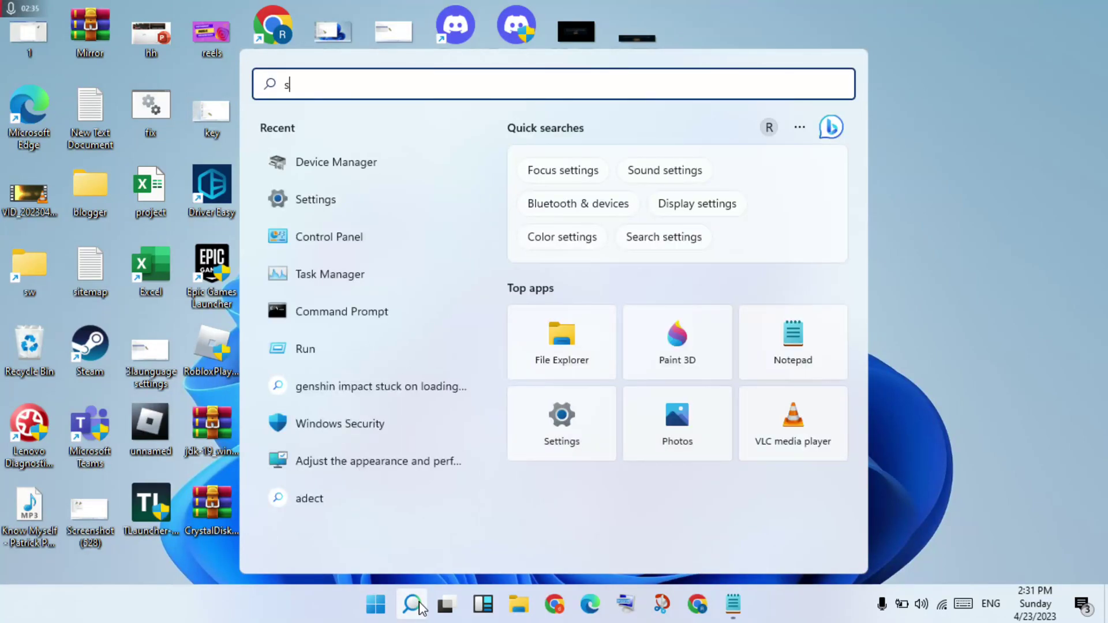
text(ett)
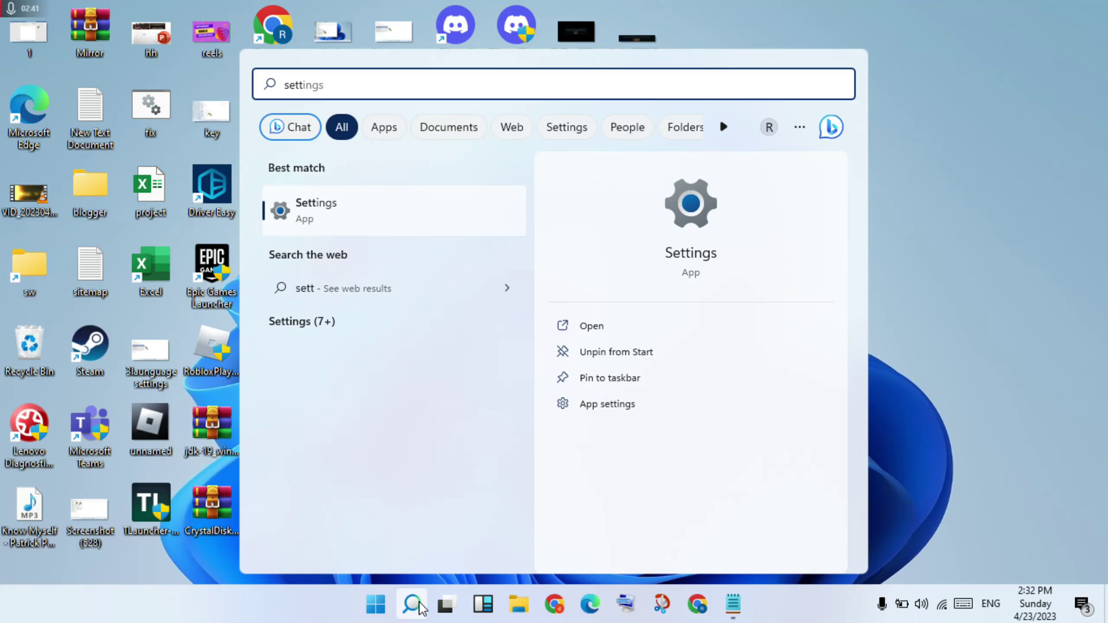
key(Return)
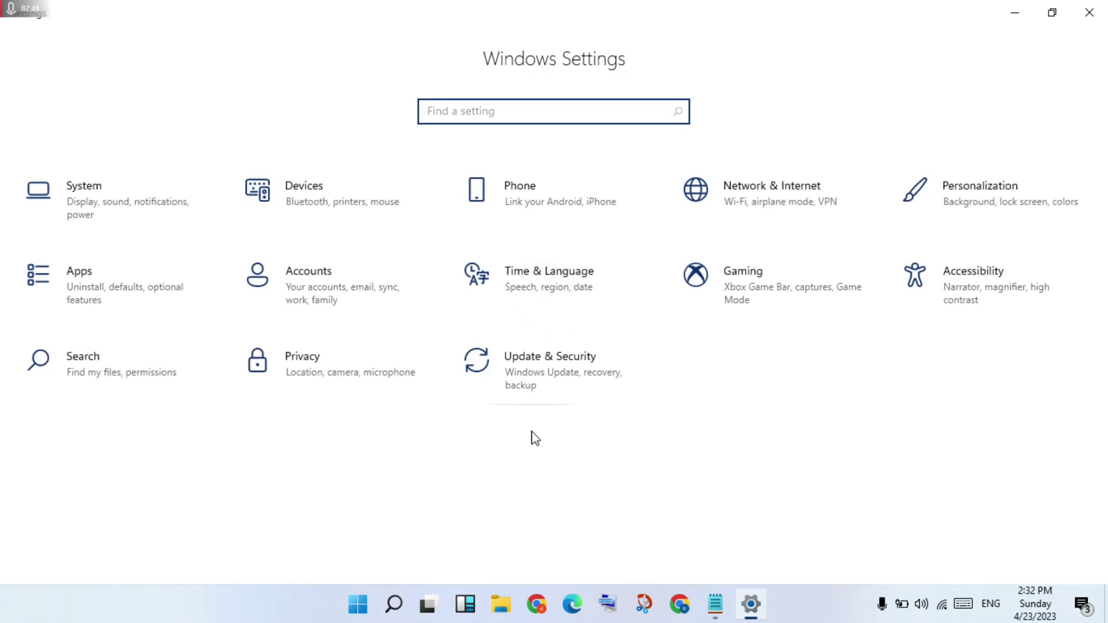
Open the Update & Security category from the Windows Settings home page.
click(568, 364)
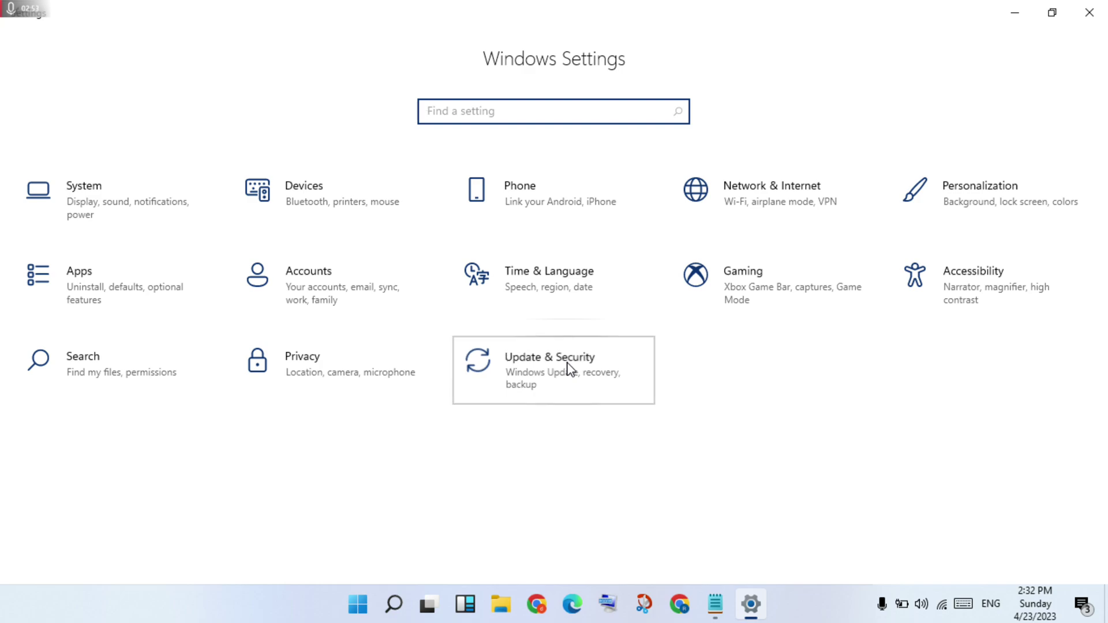